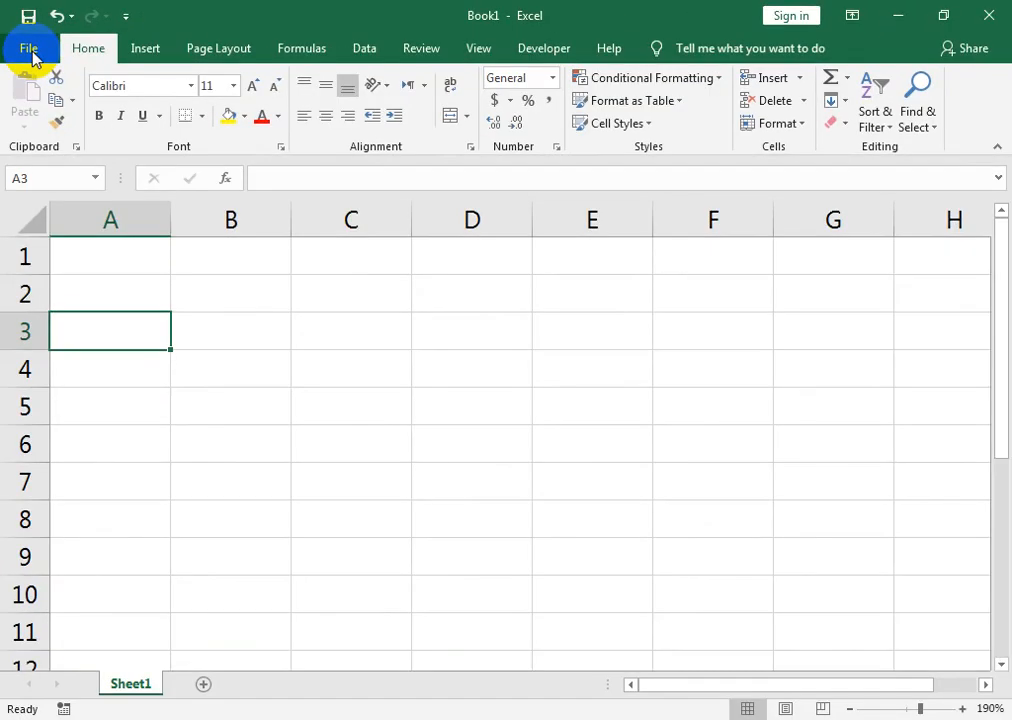
Step: Open the AutoCorrect options from the proofing settings in Excel Options
click(30, 52)
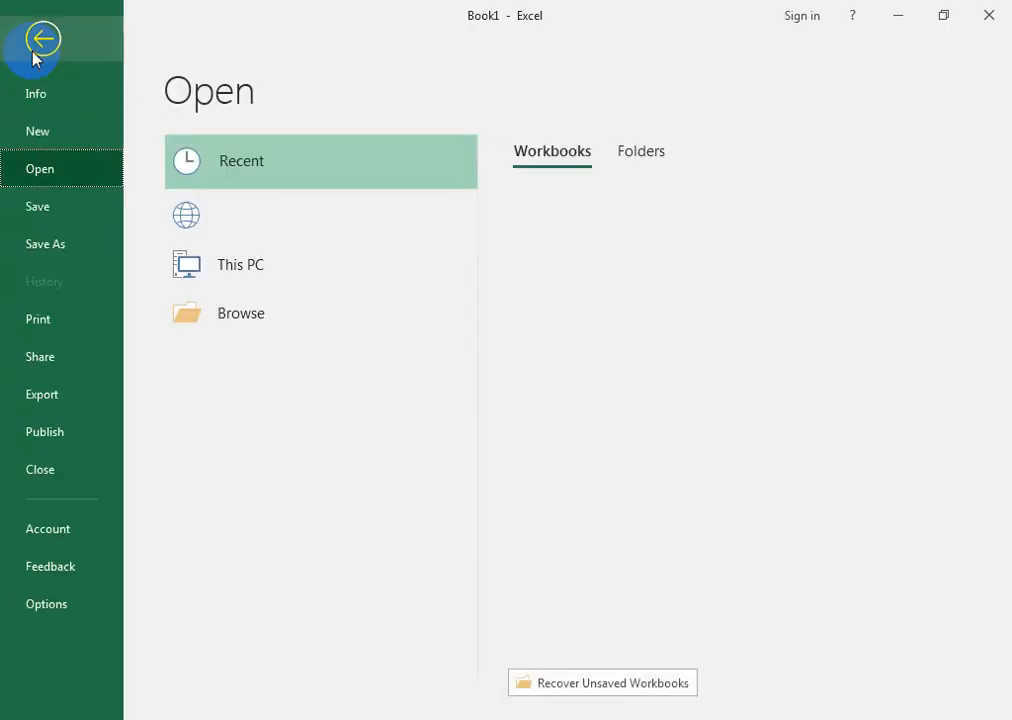
click(40, 606)
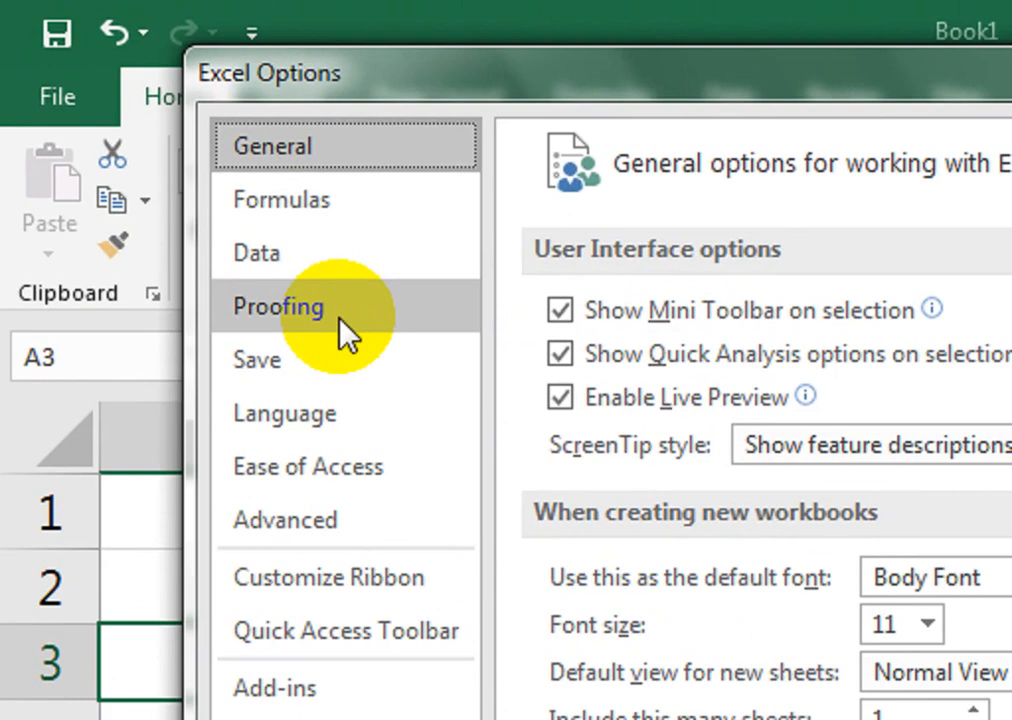
click(170, 164)
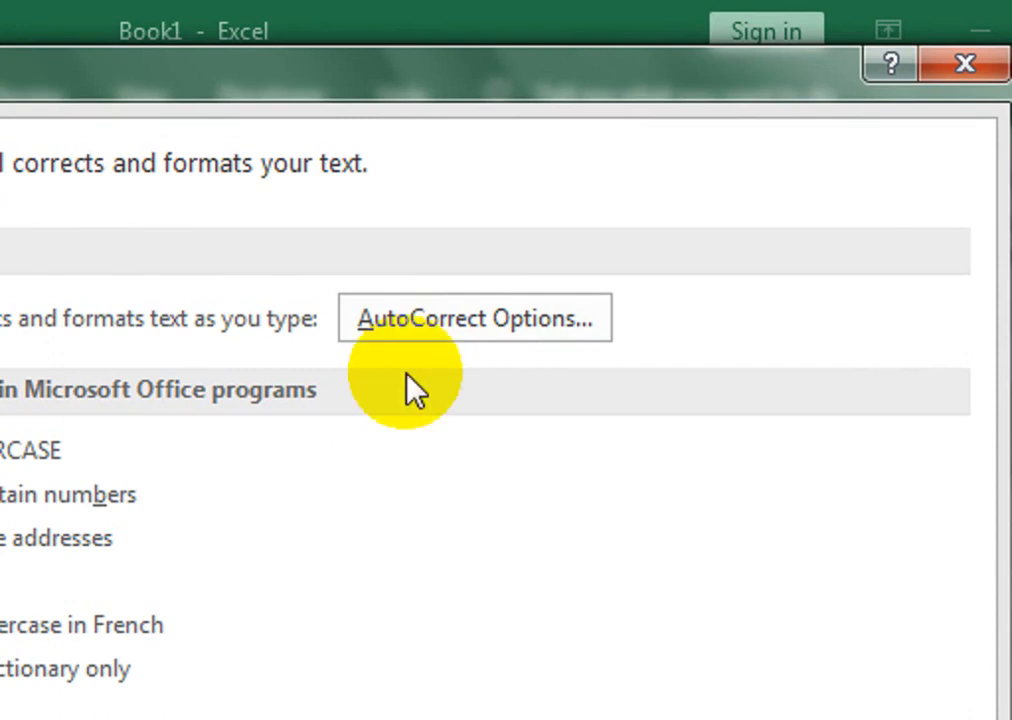
click(443, 328)
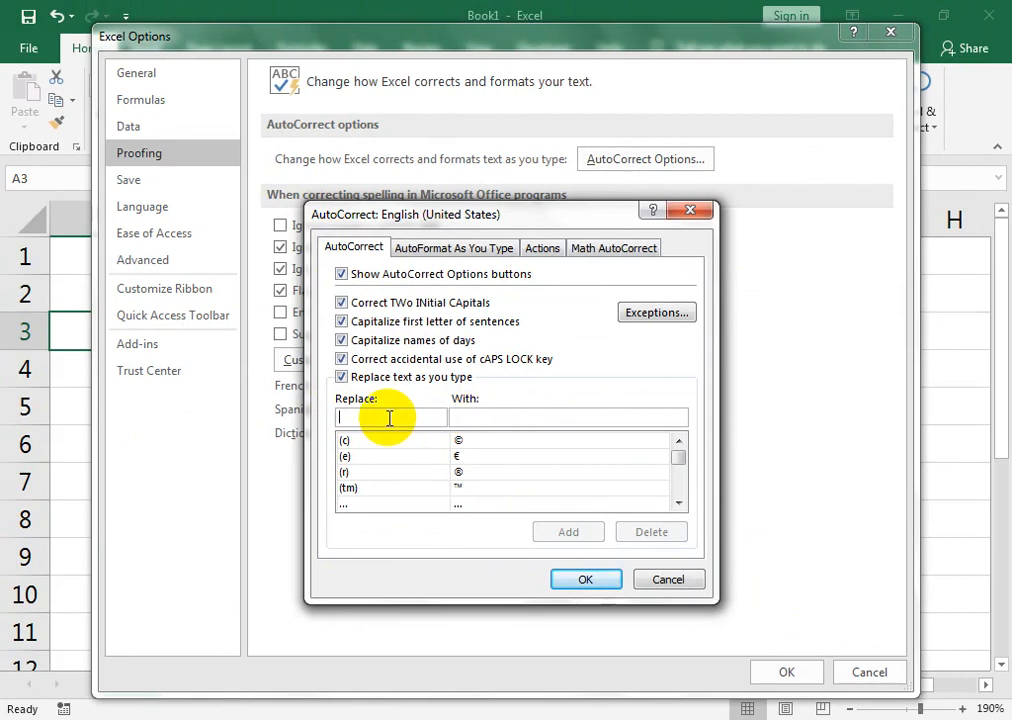
text(1)
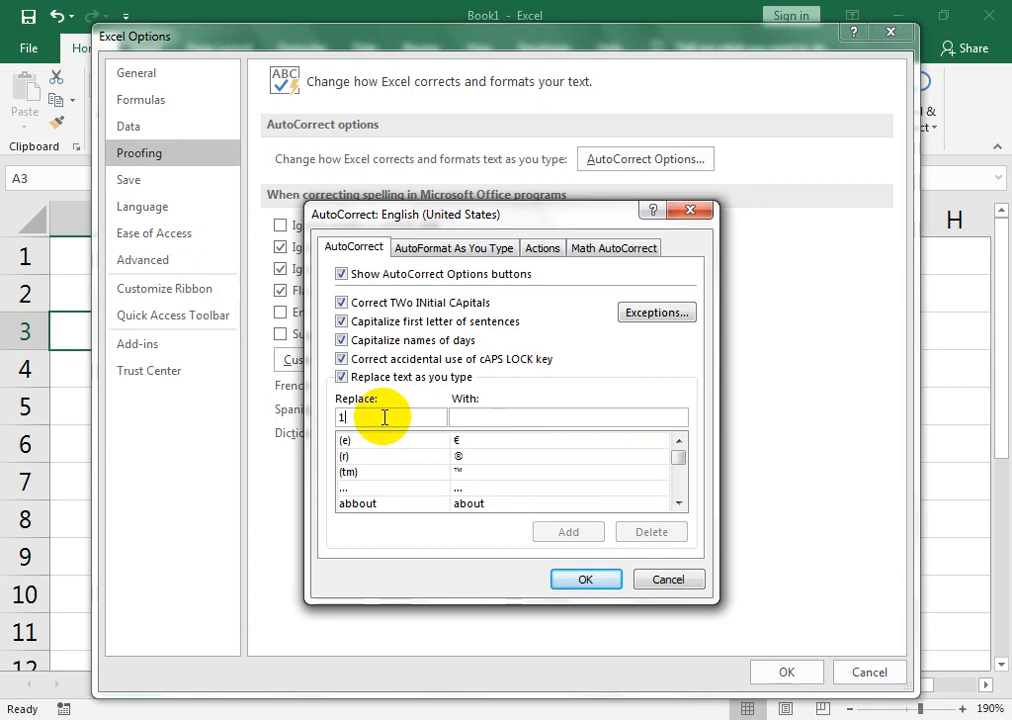
text(2)
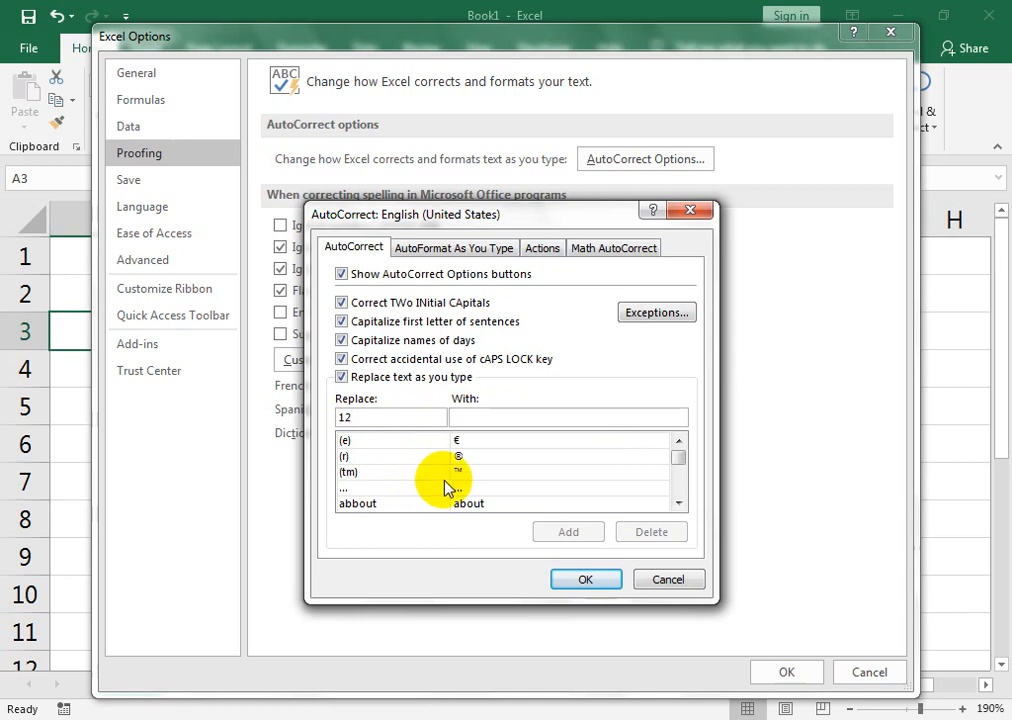
key(BackSpace)
key(BackSpace)
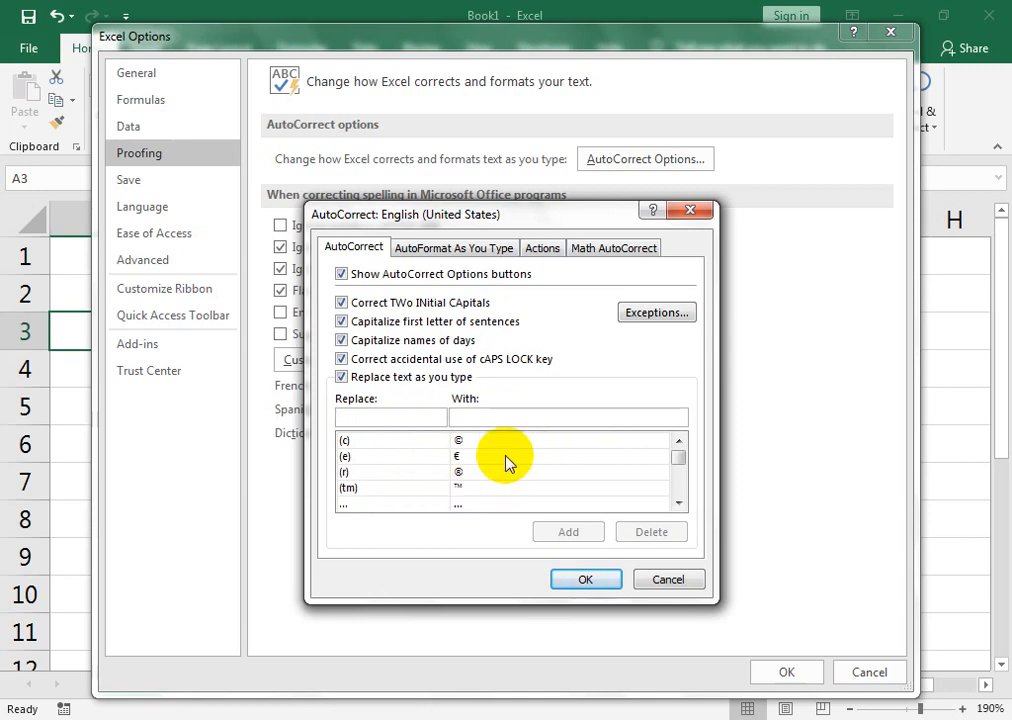
Step: Add an AutoCorrect entry that replaces A with Apple, and apply the Excel Options
text(a)
key(BackSpace)
text(A)
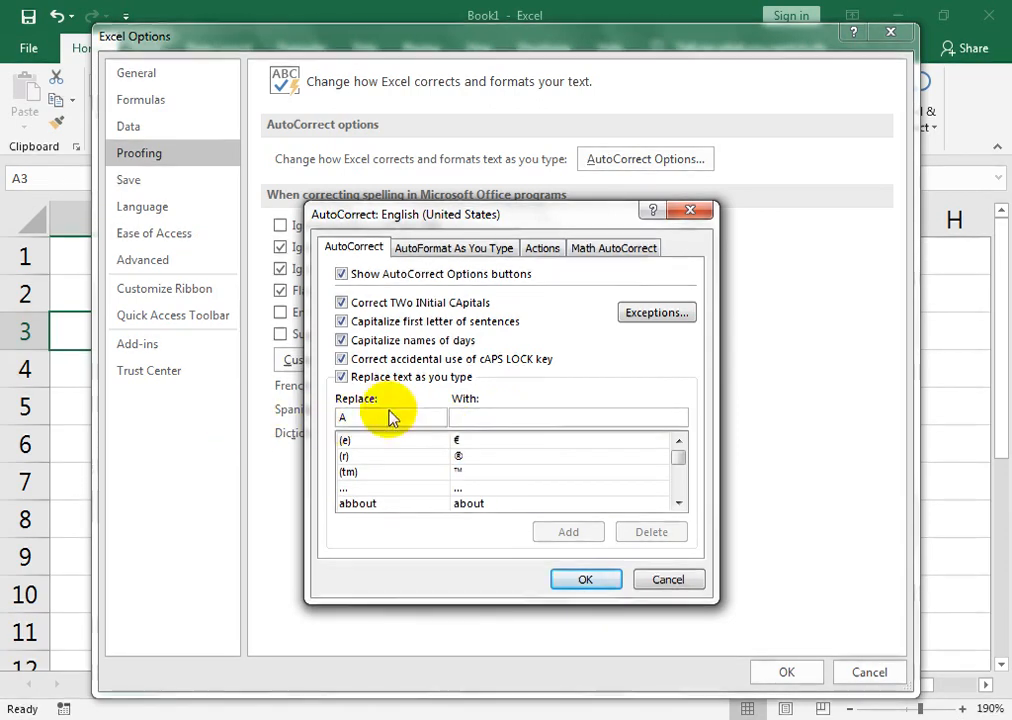
click(461, 419)
text(Apple)
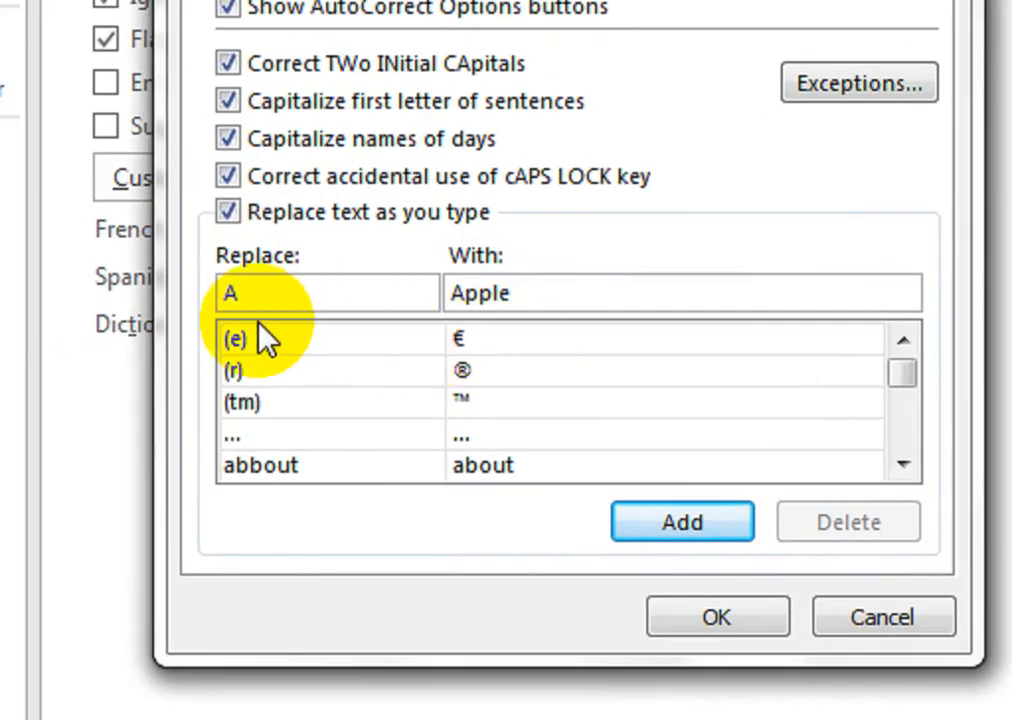
double_click(487, 294)
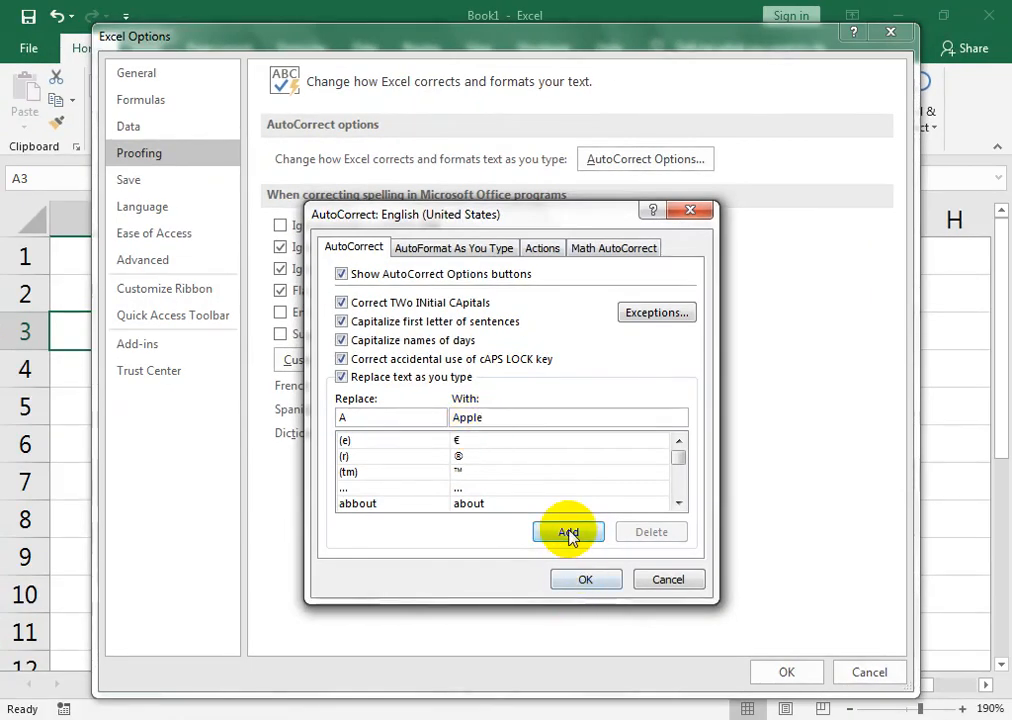
click(568, 534)
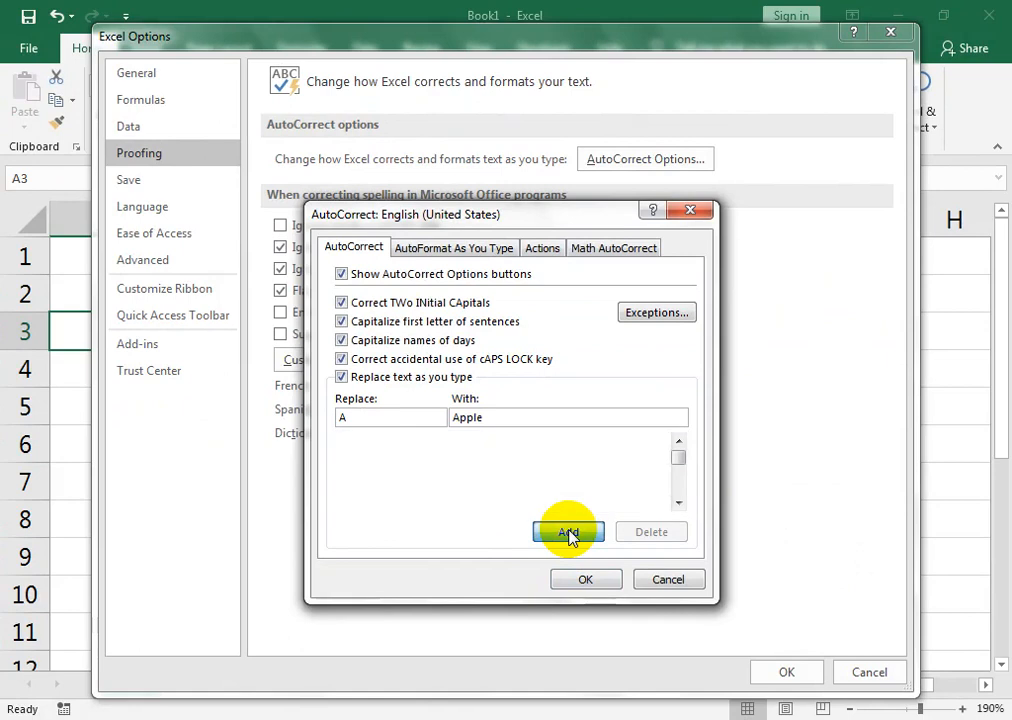
click(587, 582)
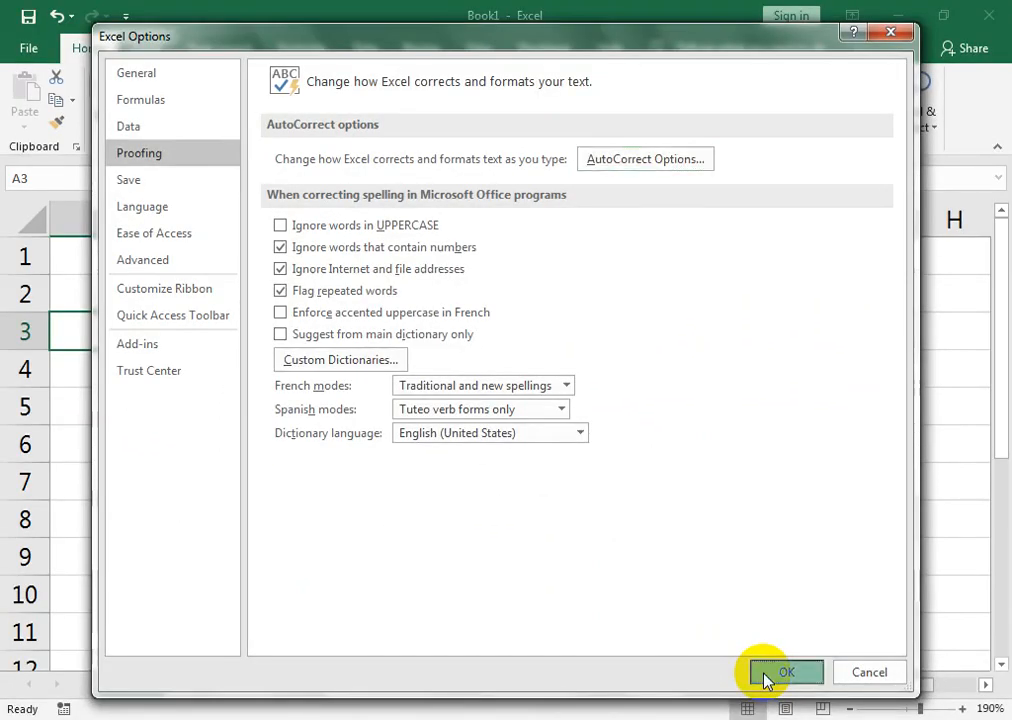
click(522, 638)
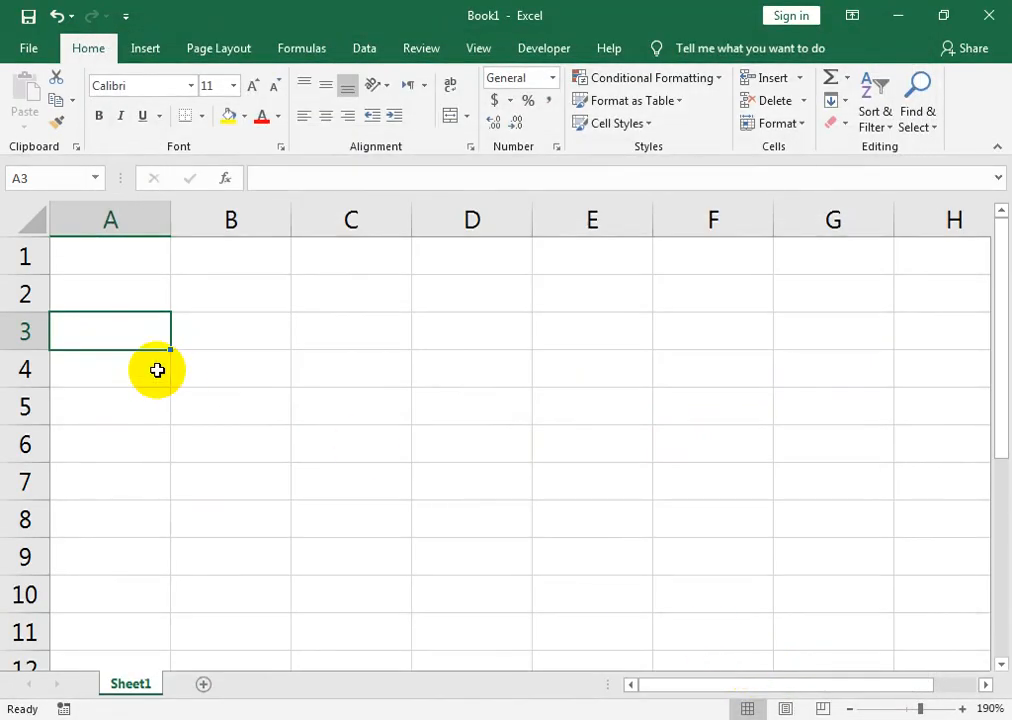
Step: Test the new AutoCorrect entry by entering the shortcut A in cell A3 so it becomes Apple
text(A)
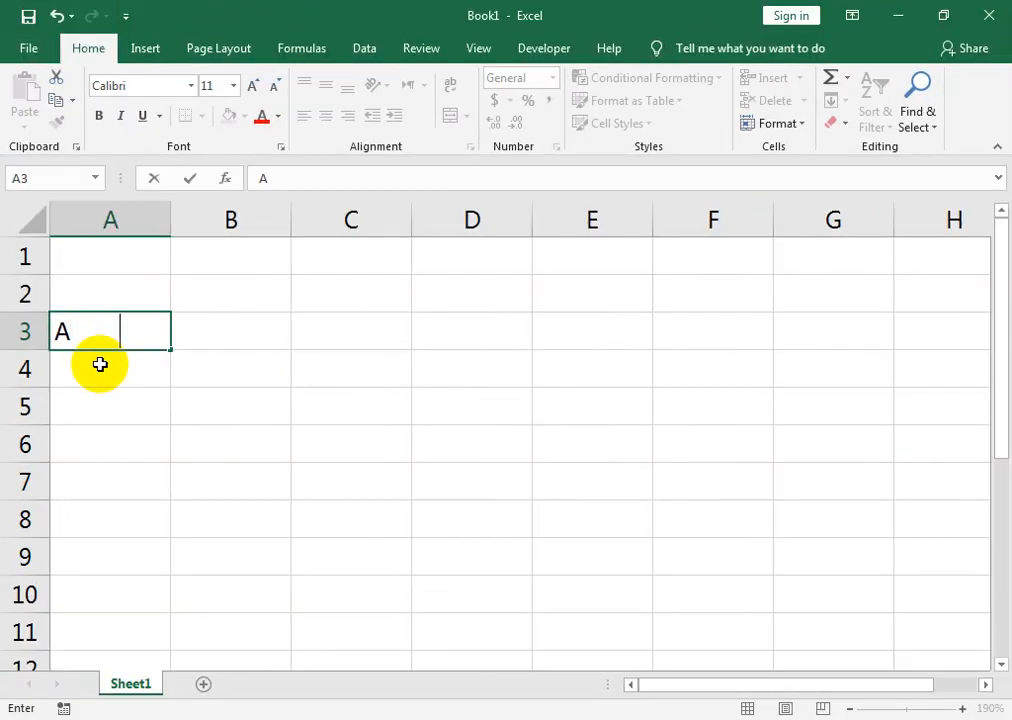
text(pple)
key(Return)
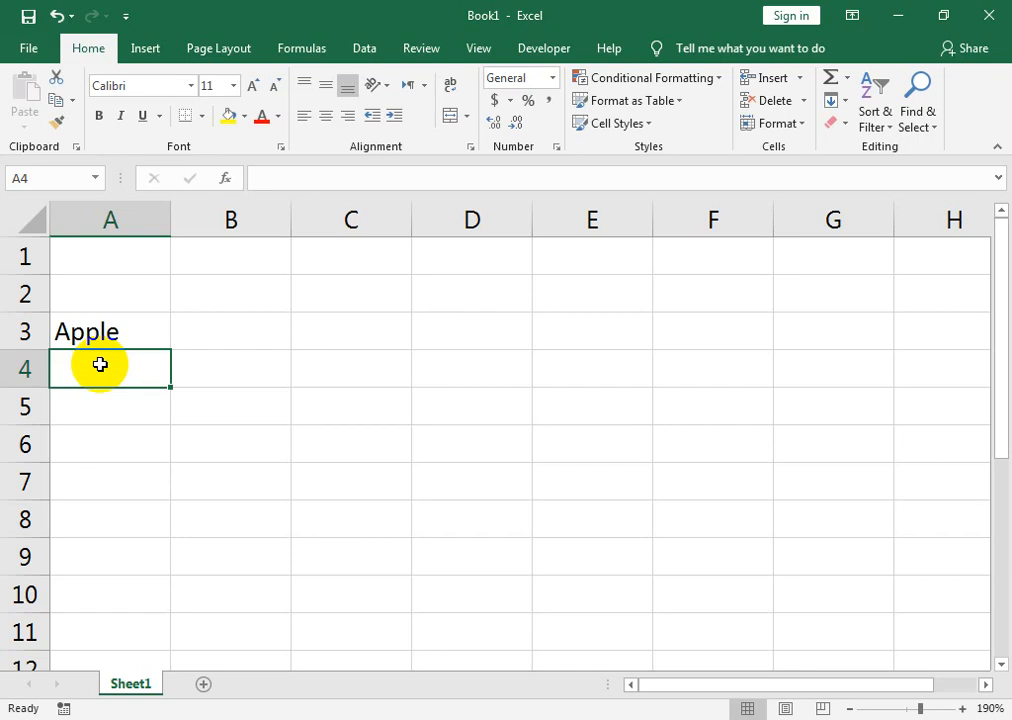
Step: Try the AutoCorrect shortcut as a lowercase a in cell A5, clear that cell and go back to A3
key(Return)
text(a)
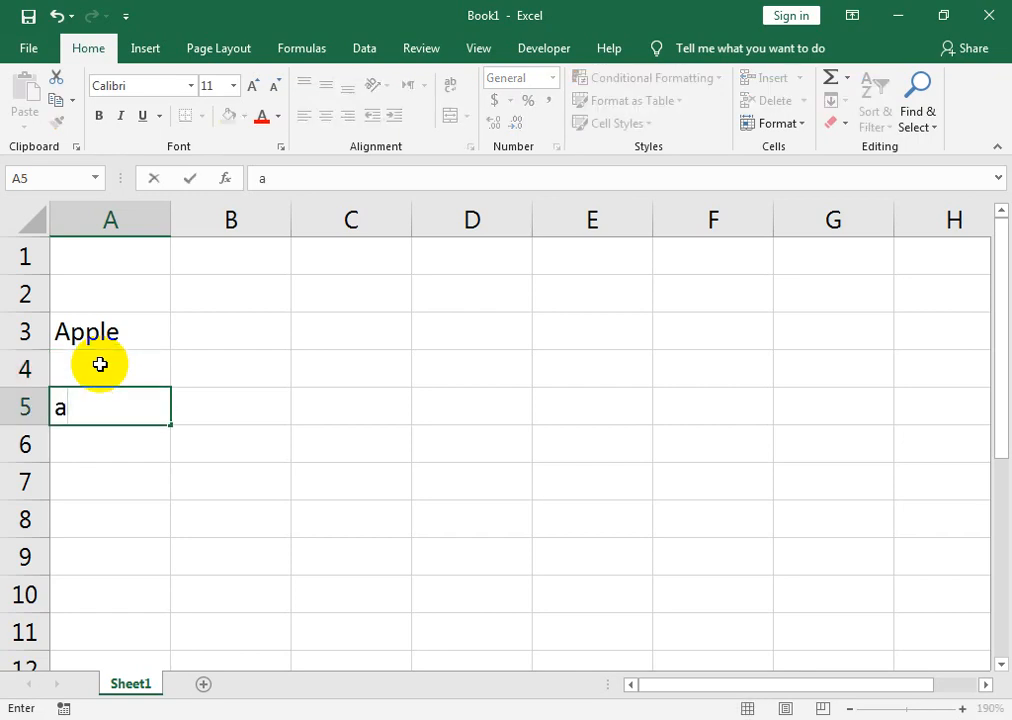
key(Return)
key(Up)
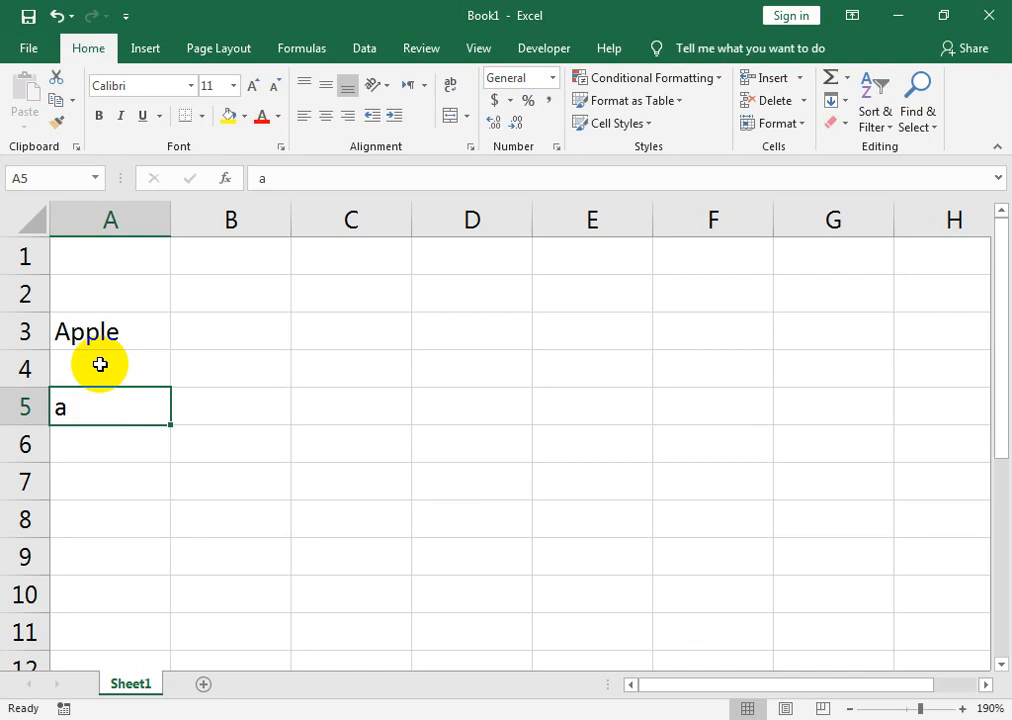
key(Delete)
key(Up)
key(Up)
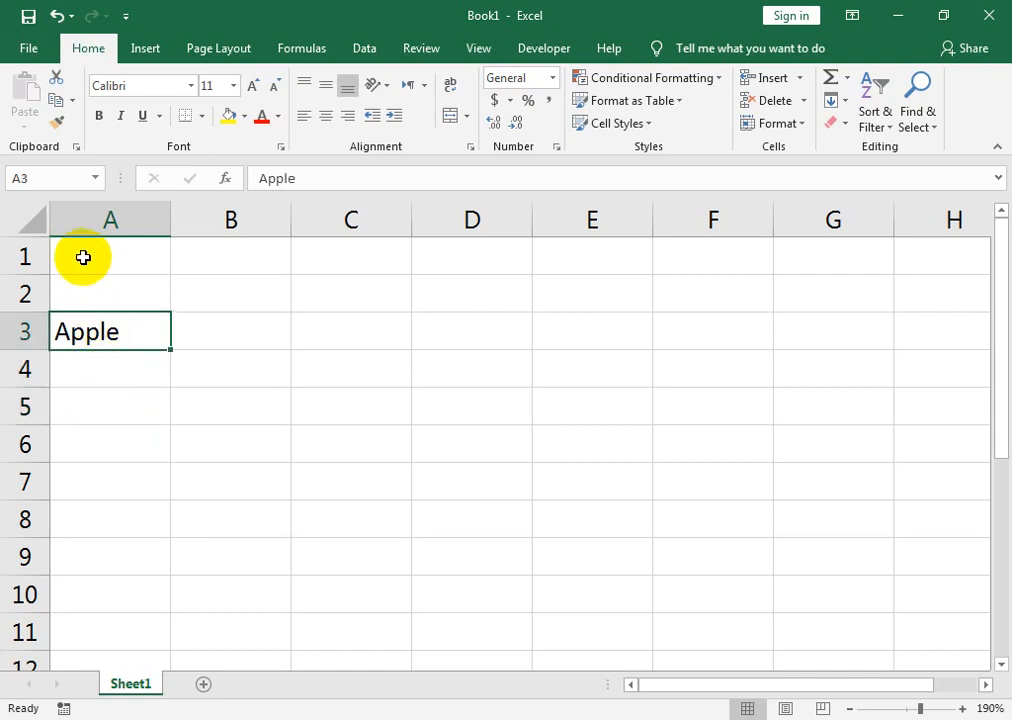
Step: Reopen the AutoCorrect options, find the entry for A and delete its Apple replacement, leaving both entry fields blank
click(24, 56)
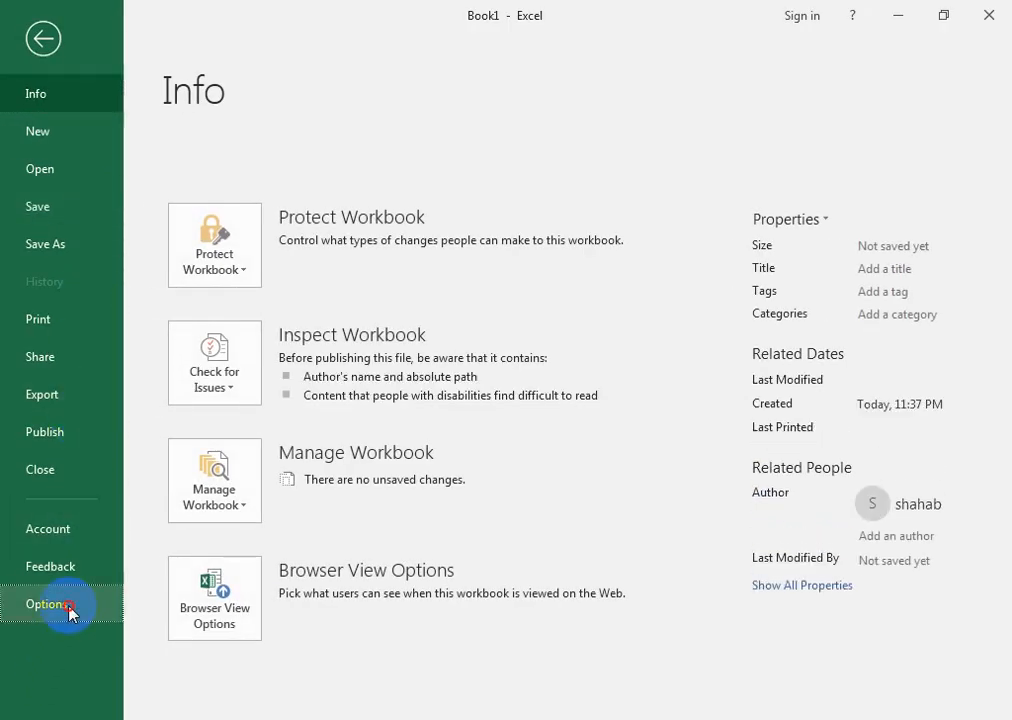
click(66, 605)
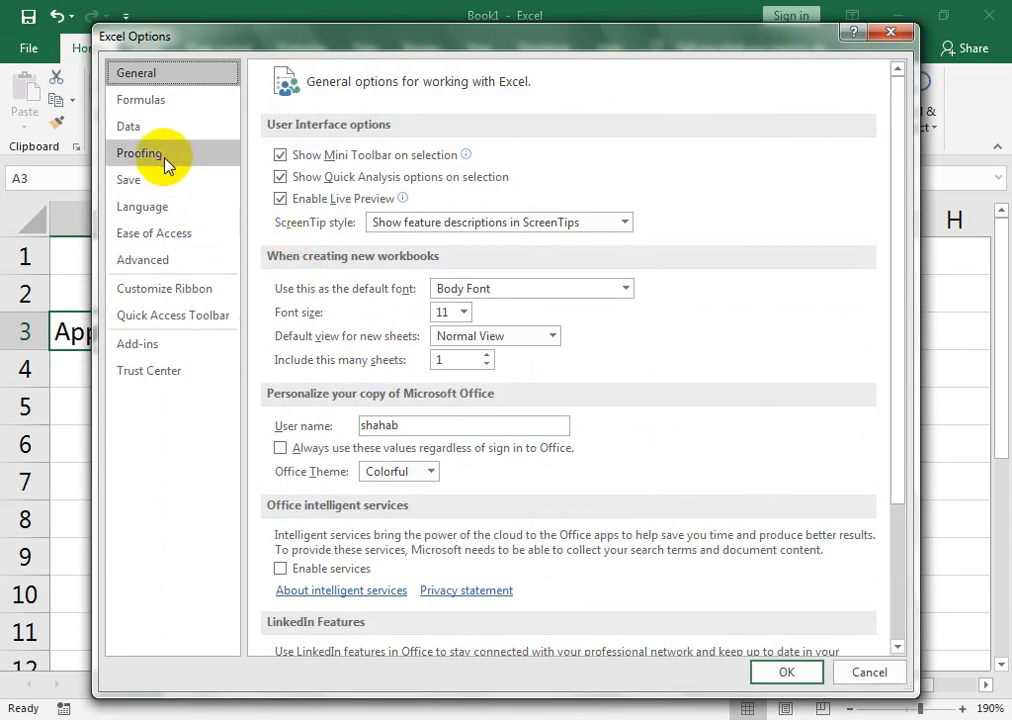
click(225, 153)
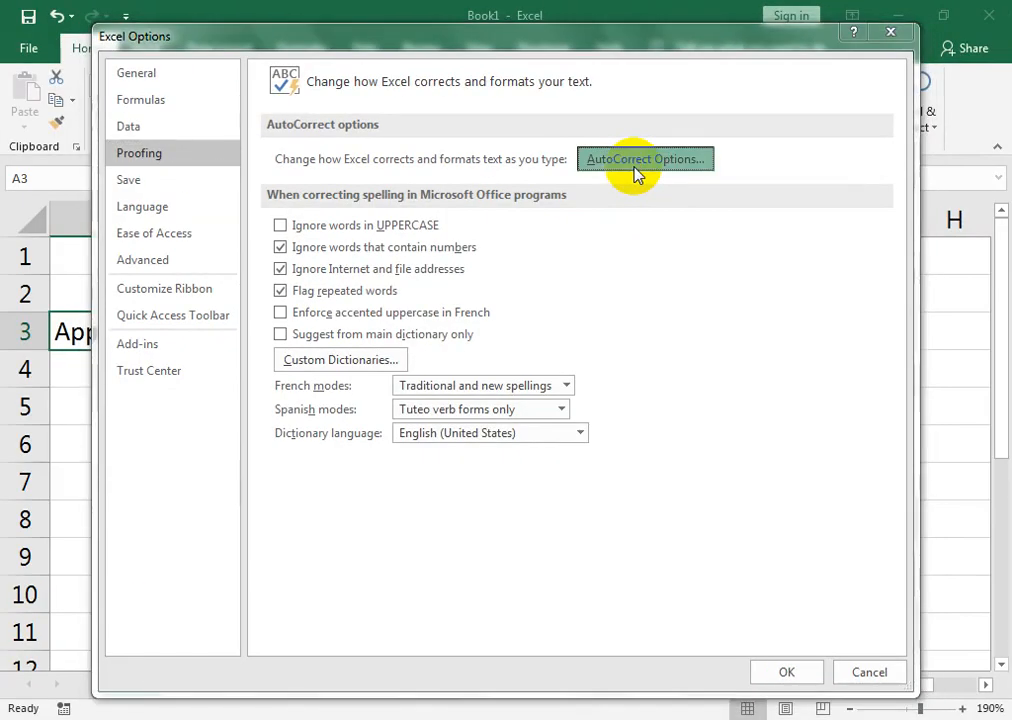
click(628, 174)
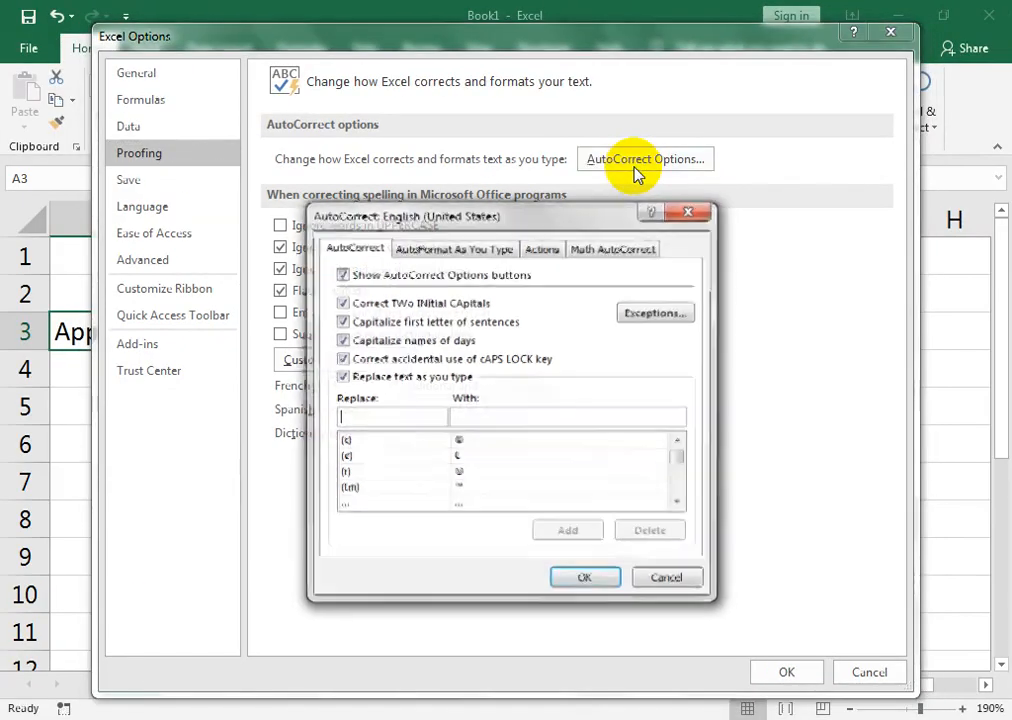
text(a)
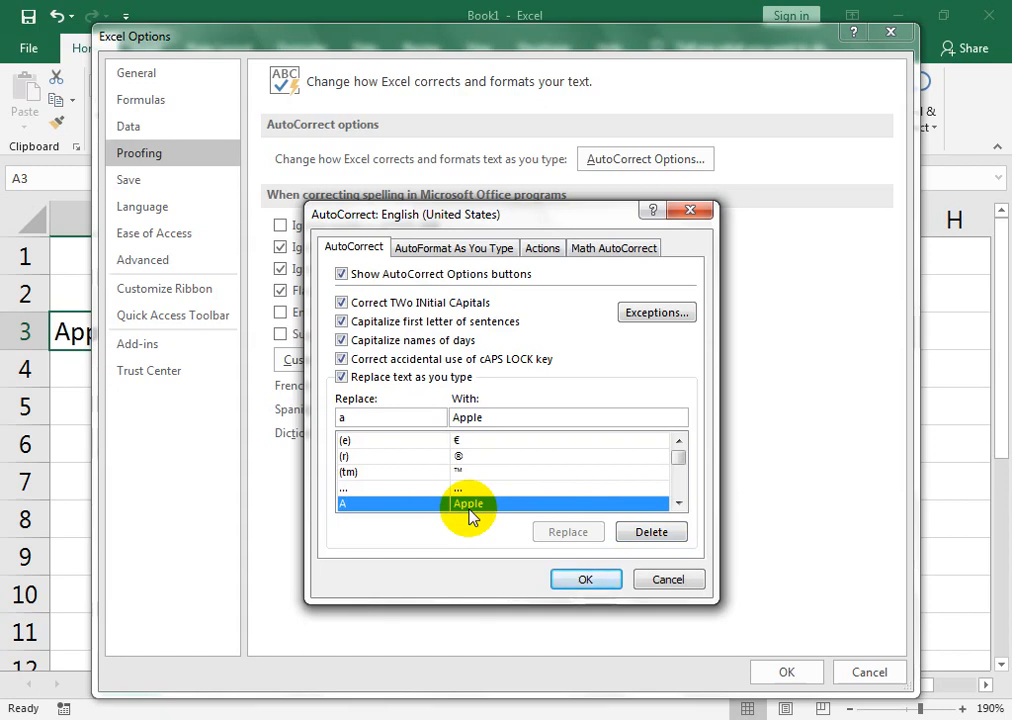
click(649, 533)
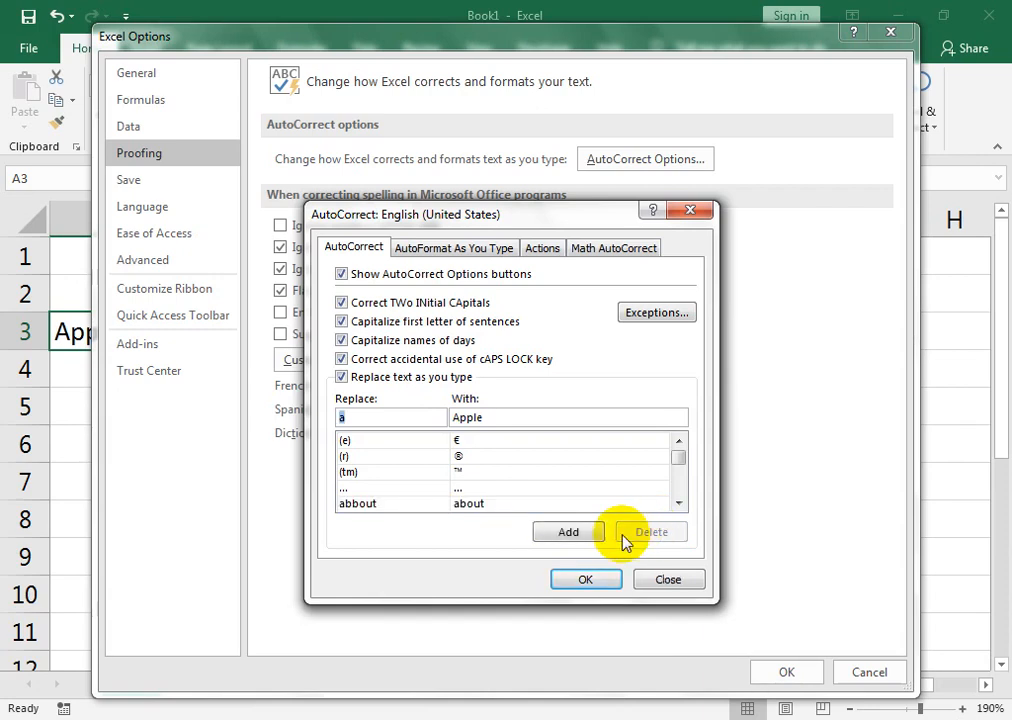
click(560, 533)
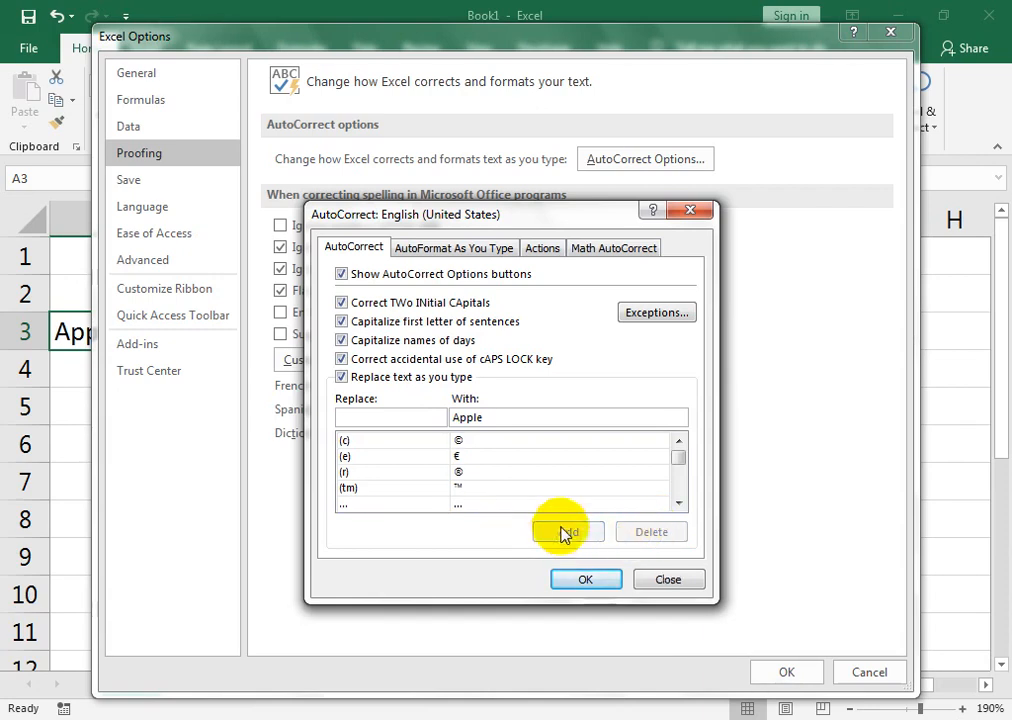
key(BackSpace)
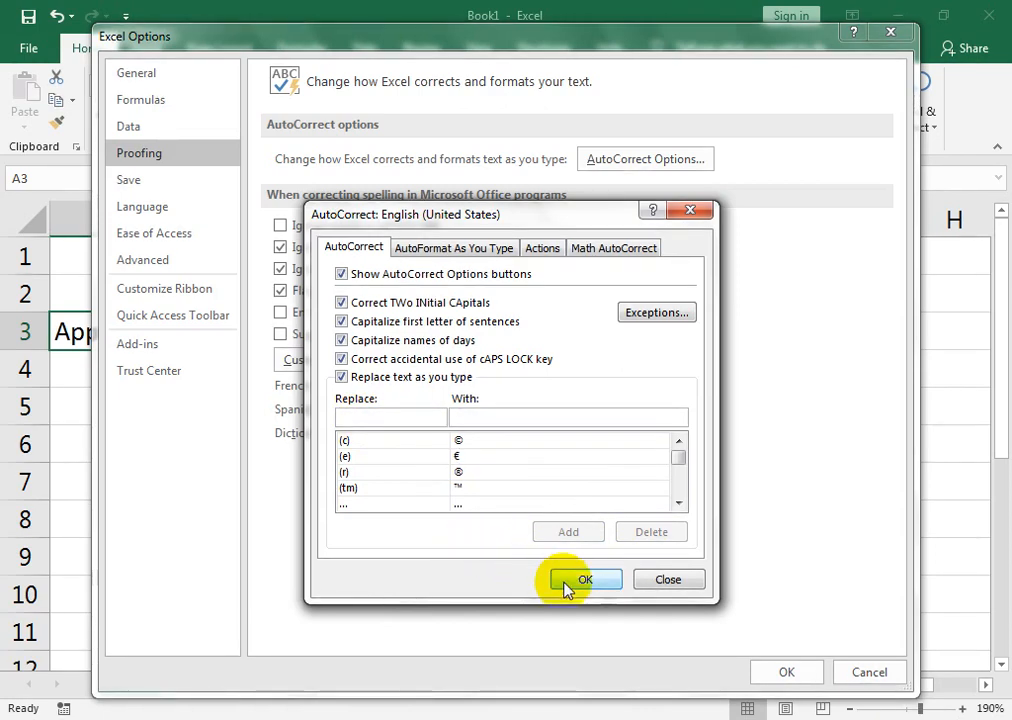
Step: Look up a in the AutoCorrect list to check the deletion, clear the lookup text and apply the Excel Options
click(367, 444)
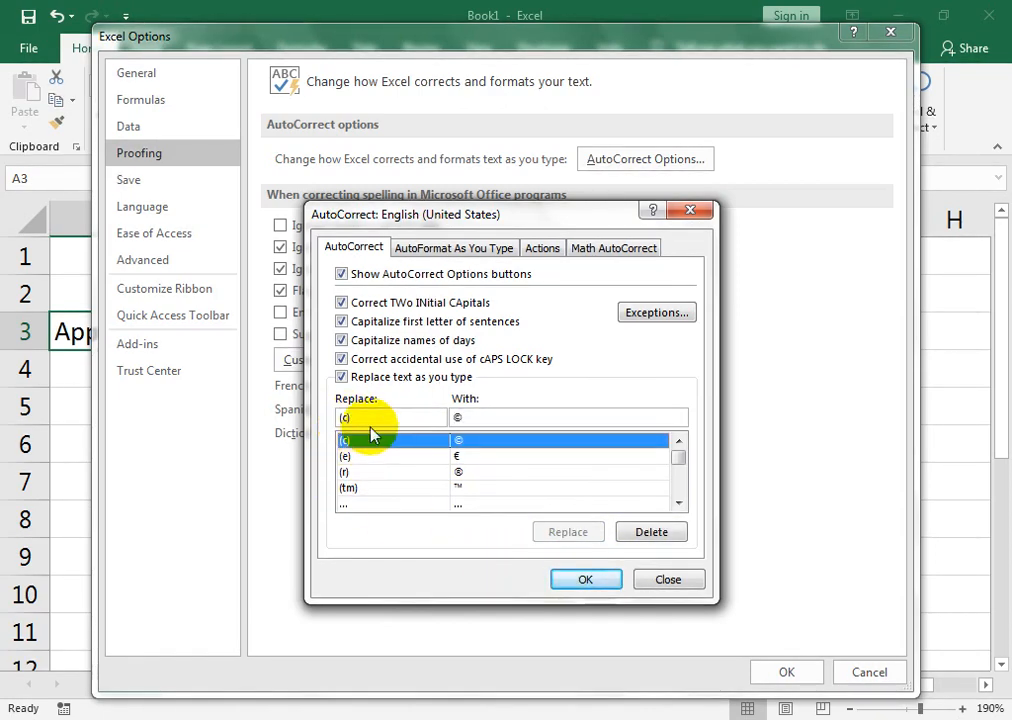
drag(370, 423, 314, 422)
text(a)
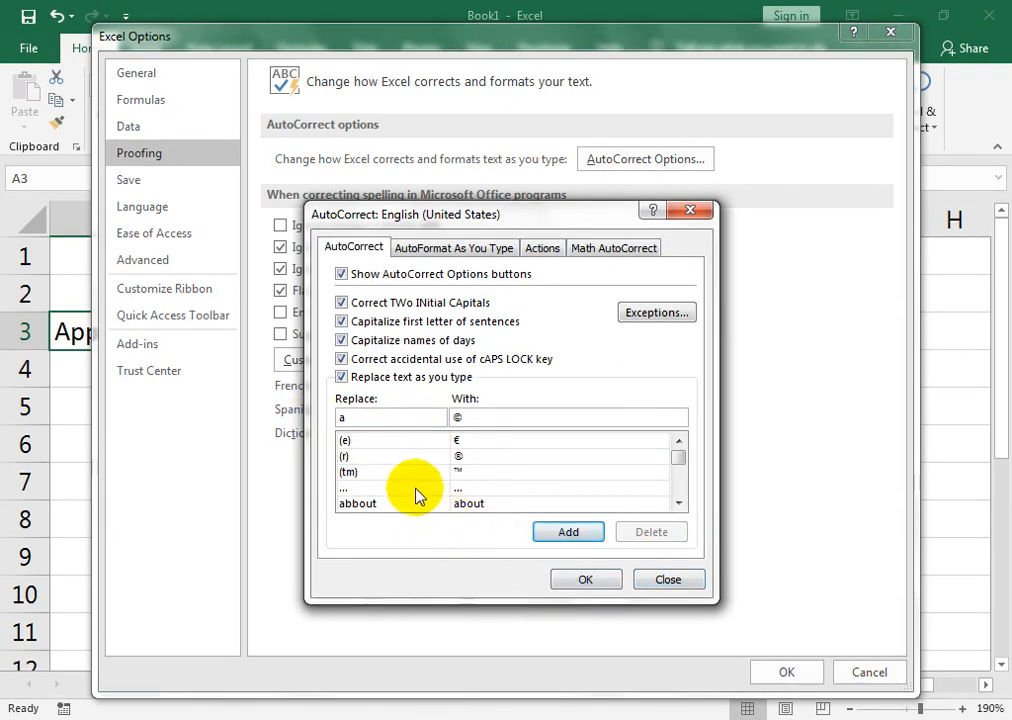
click(366, 416)
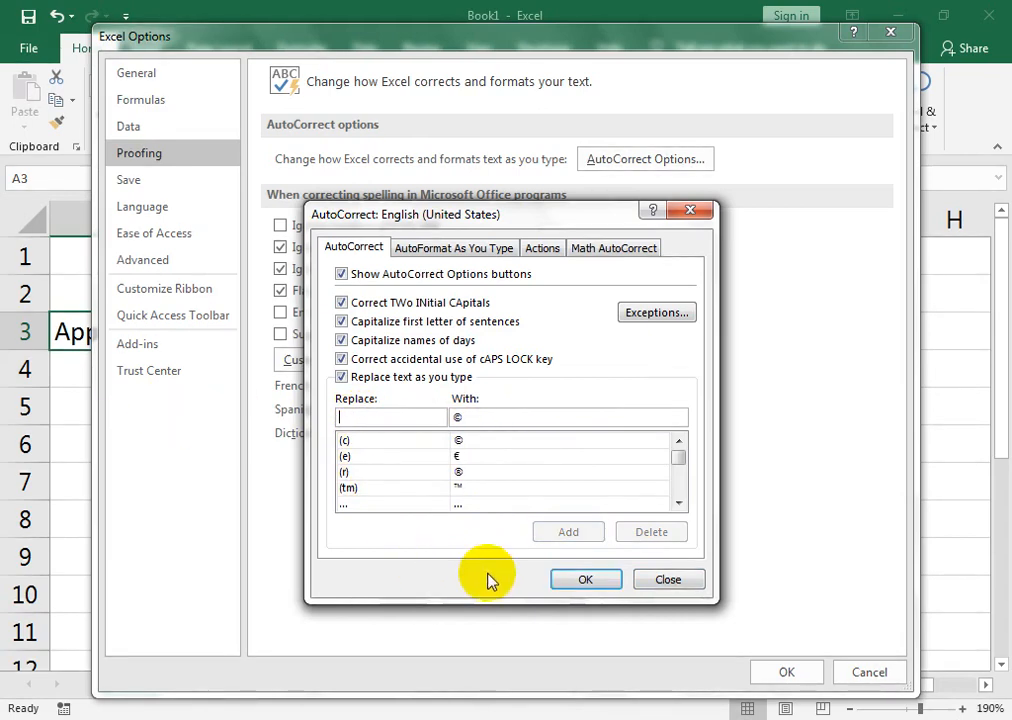
click(585, 580)
click(775, 670)
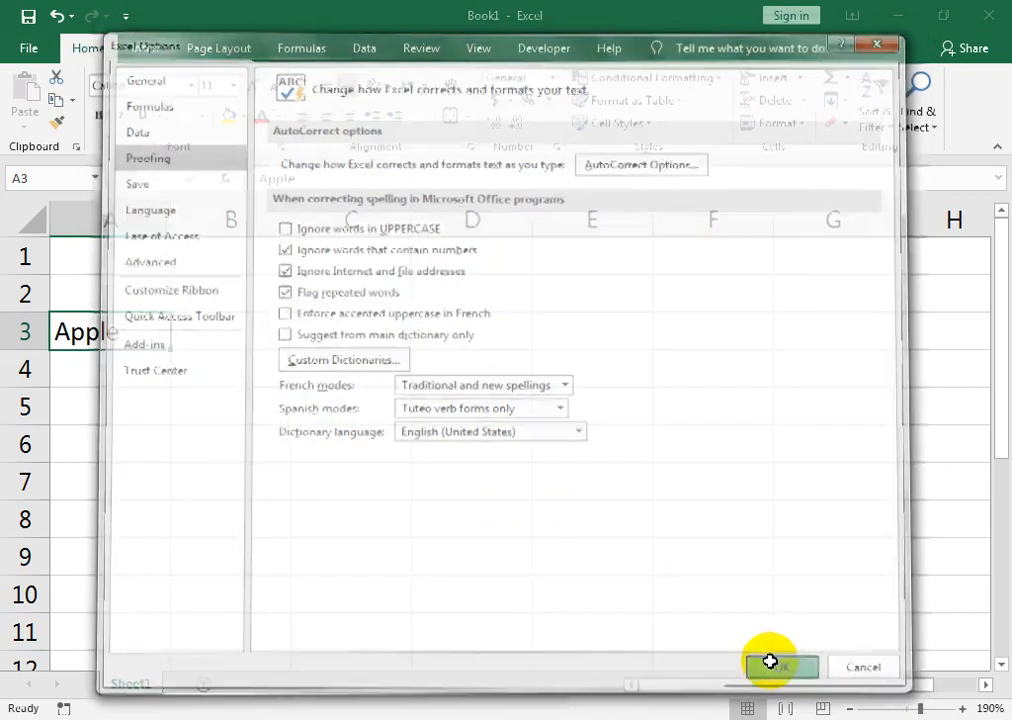
Step: Test typing without the AutoCorrect entry by entering a in cell C6 and A in cell D6
click(448, 473)
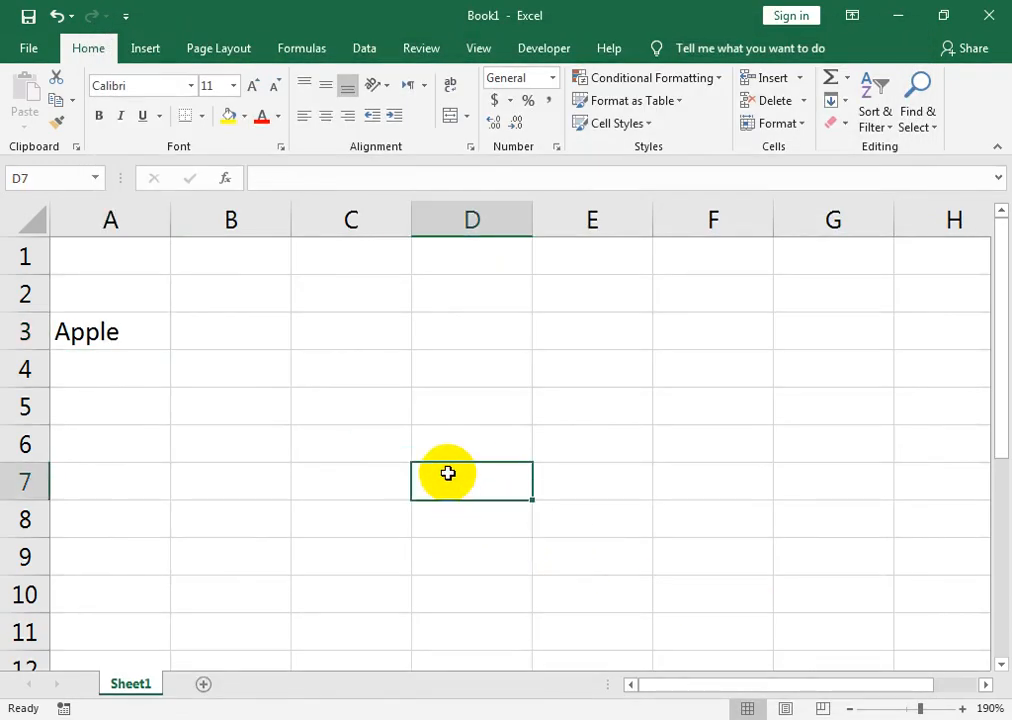
key(Up)
key(Left)
text(a)
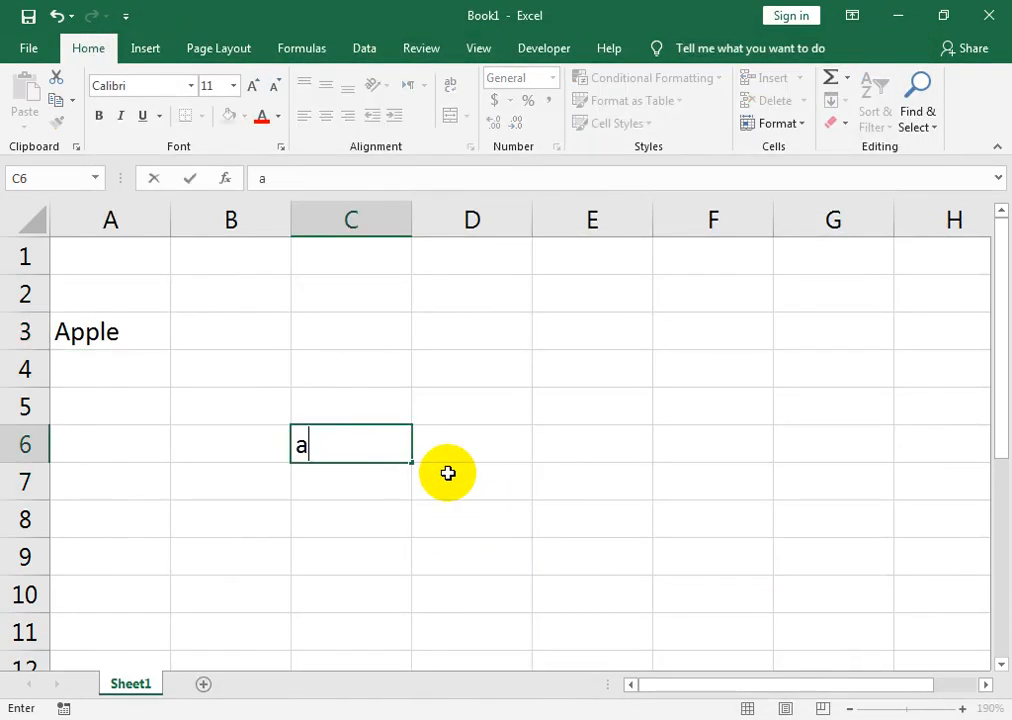
key(Tab)
text(A)
click(448, 473)
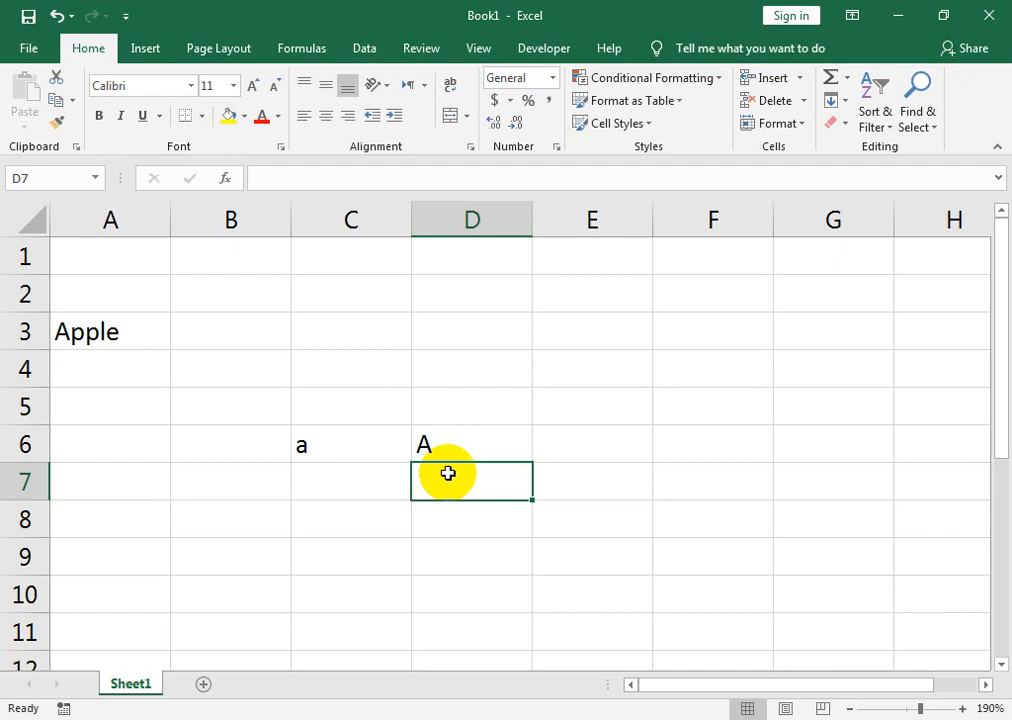
key(Up)
key(Up)
key(Up)
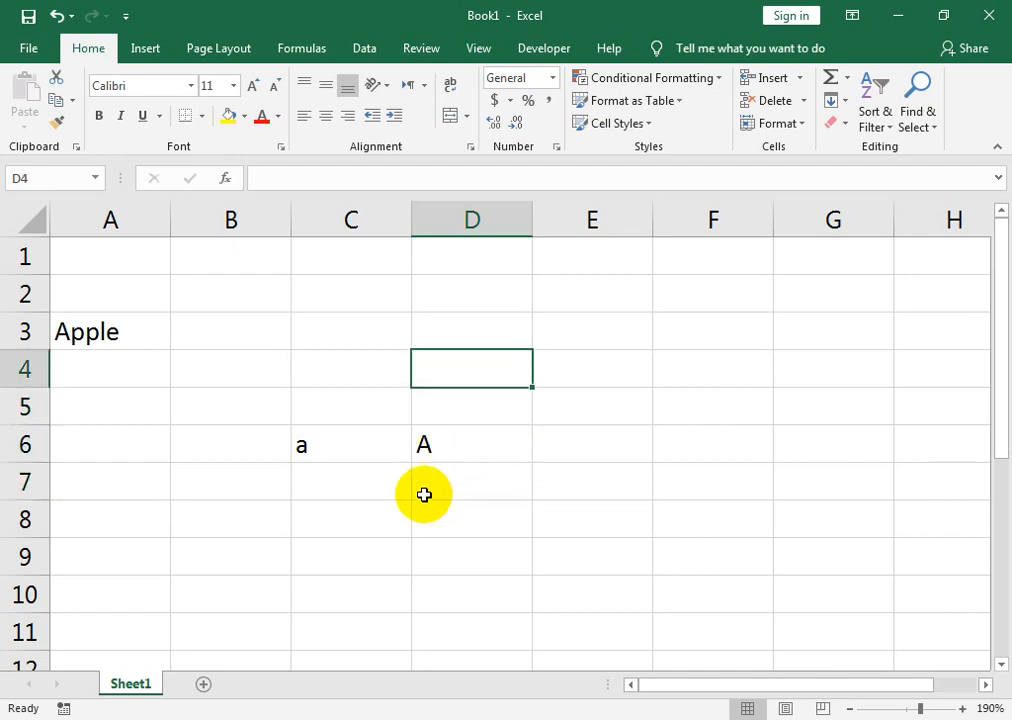
Step: Switch to the browser window showing the YouTube channel's uploaded videos
click(296, 719)
click(355, 645)
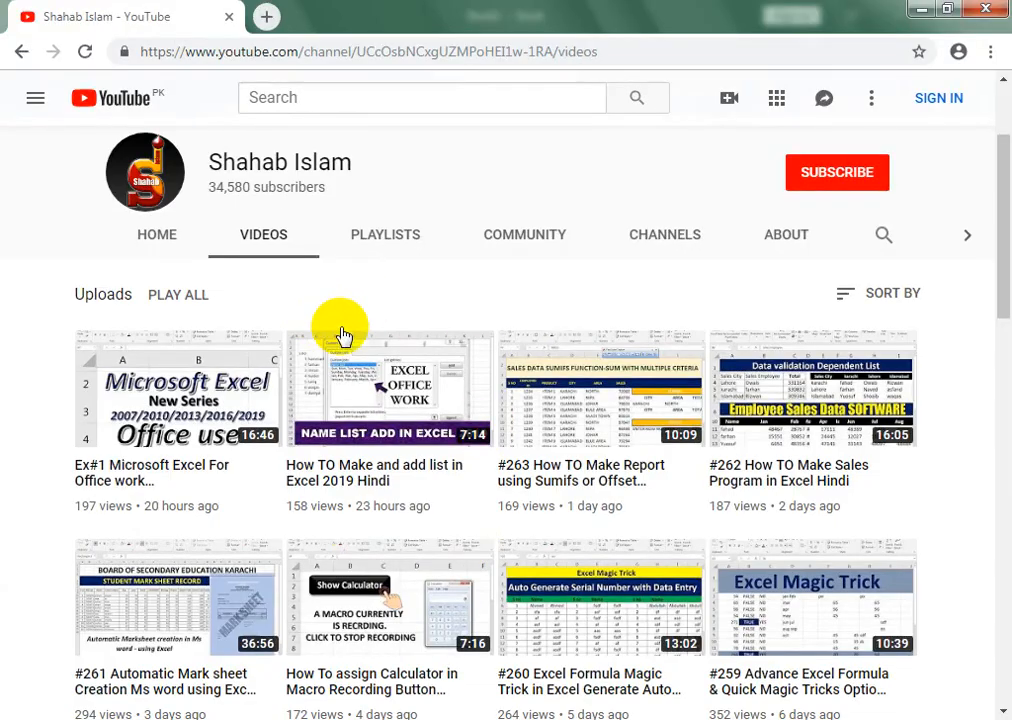